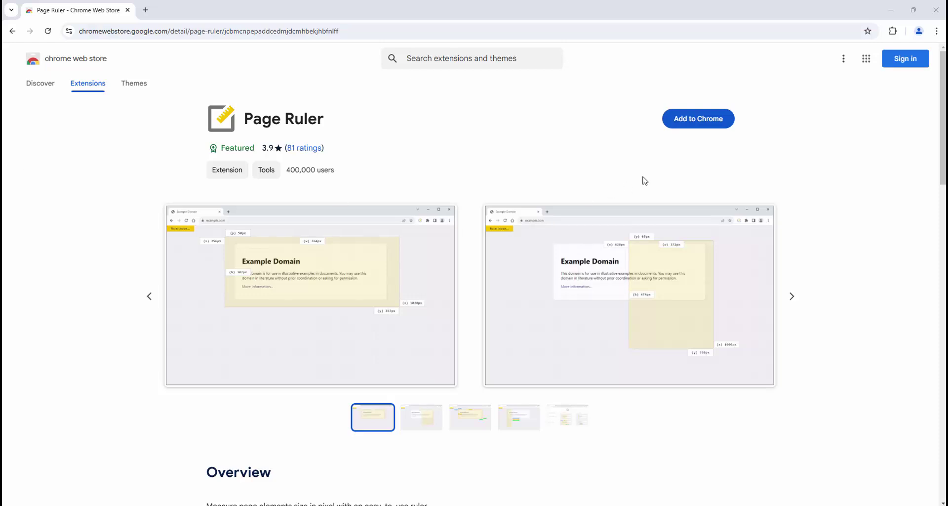
- Add the Page Ruler extension to Chrome from the Web Store and confirm the install
left_click(717, 124)
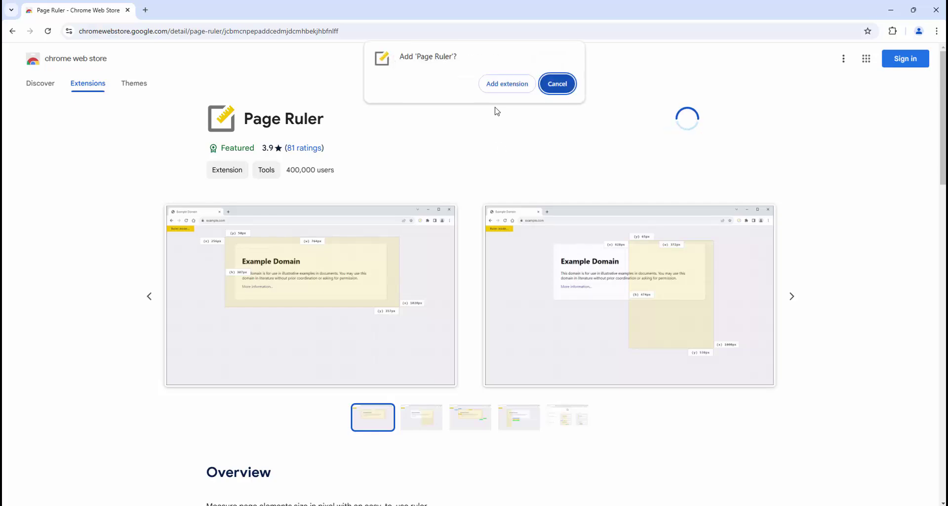
left_click(503, 85)
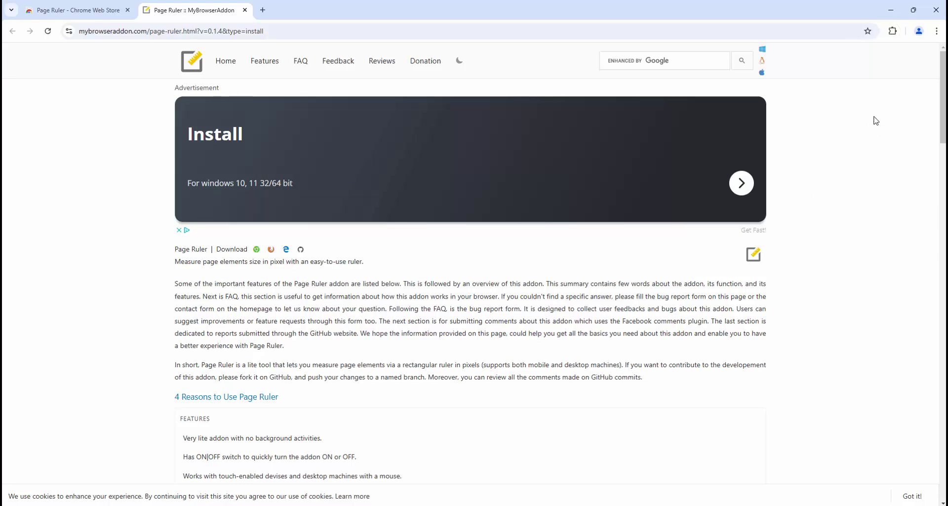
- Pin Page Ruler to the Chrome toolbar from the Extensions menu
left_click(892, 31)
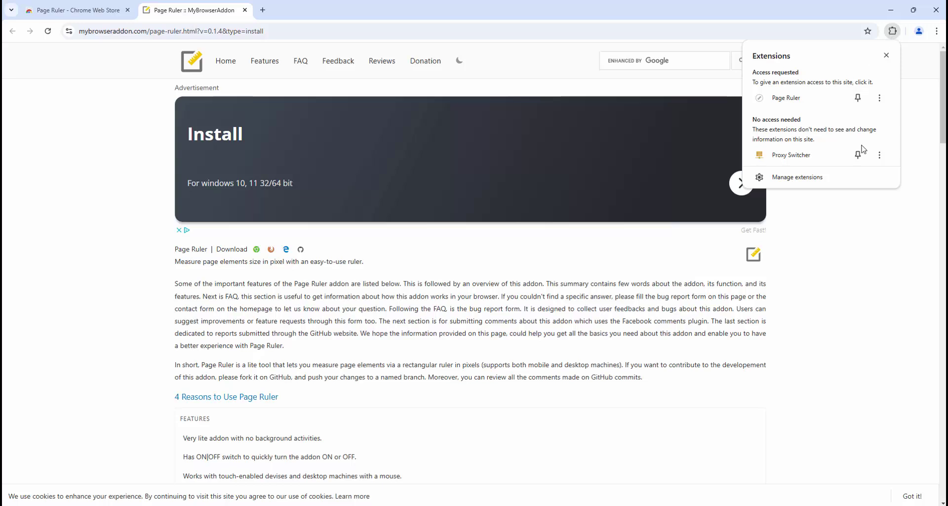
left_click(858, 98)
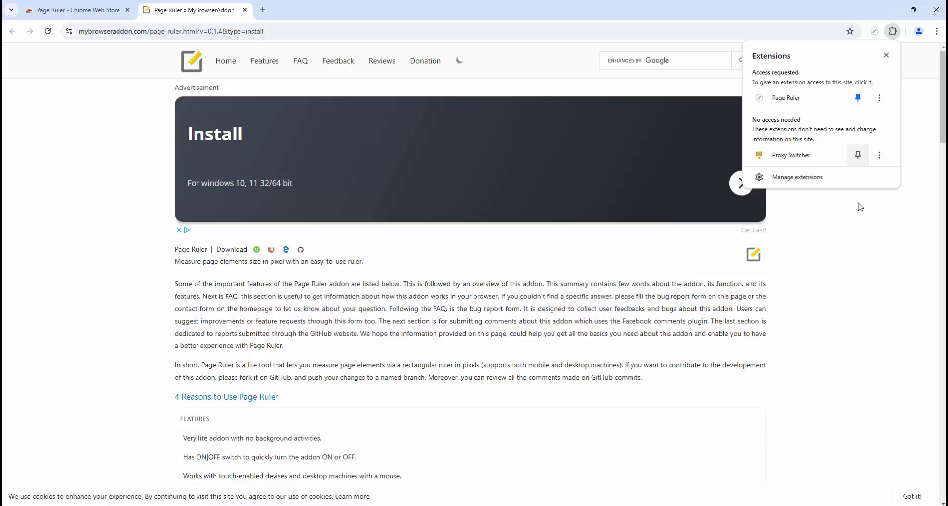
left_click(860, 237)
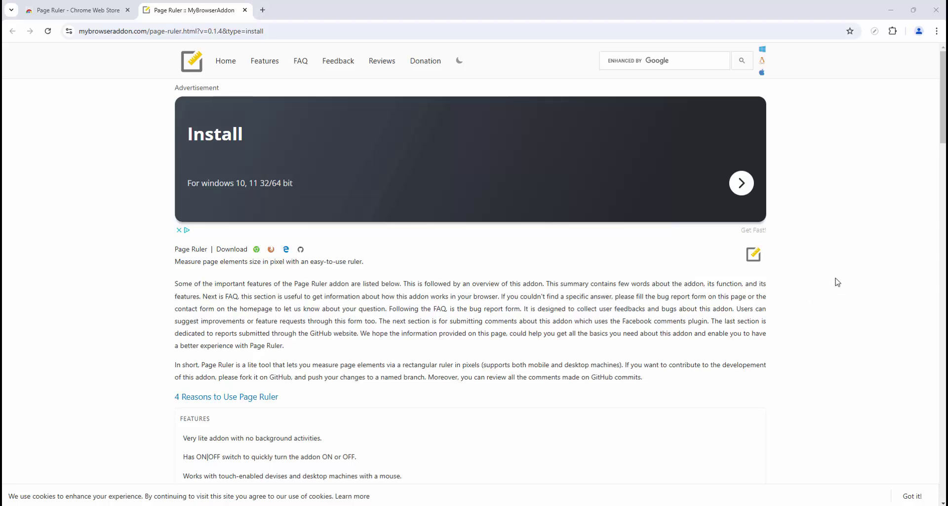
- Switch on Allow in Incognito on Page Ruler's extension details page
left_click(892, 31)
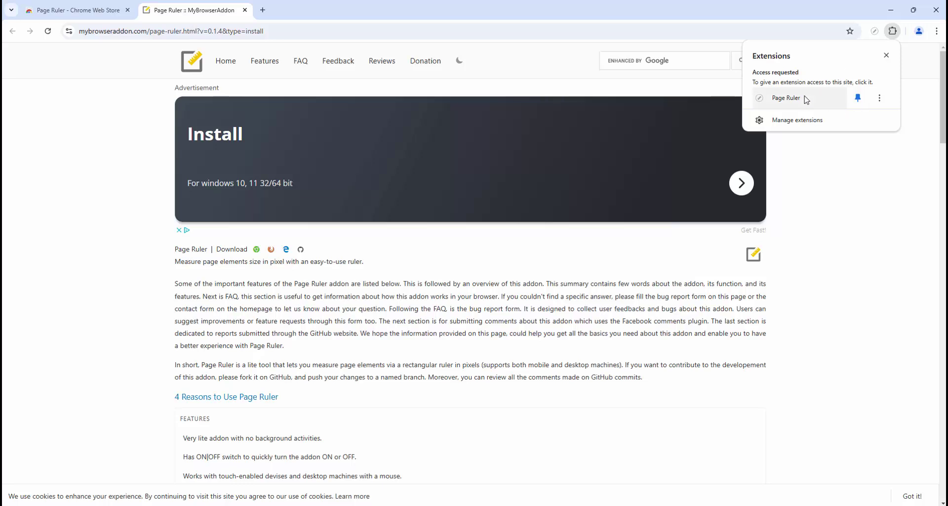
left_click(879, 98)
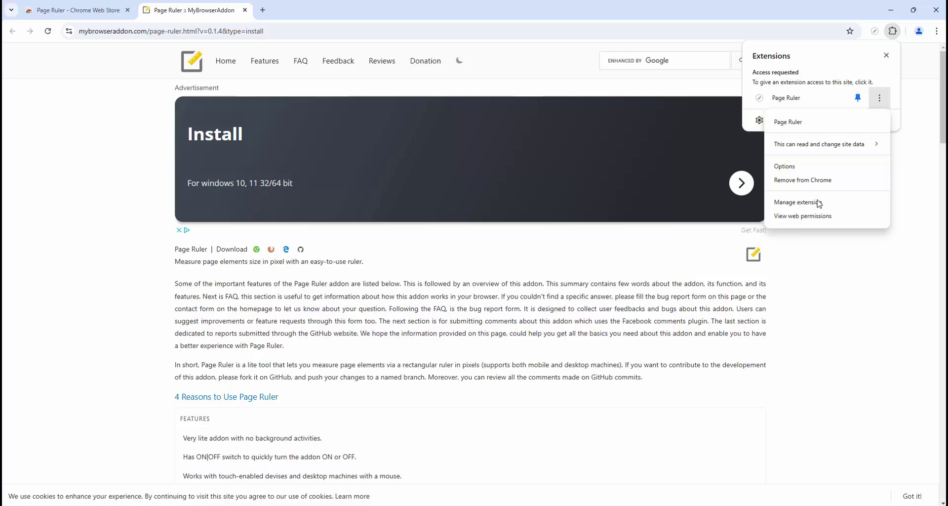
left_click(873, 202)
scroll(524, 187, "down", 2)
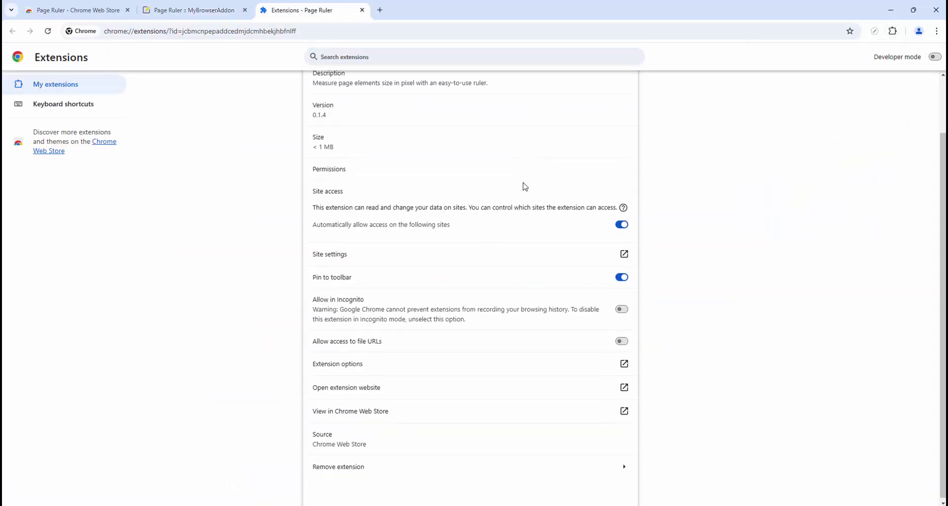
left_click(346, 299)
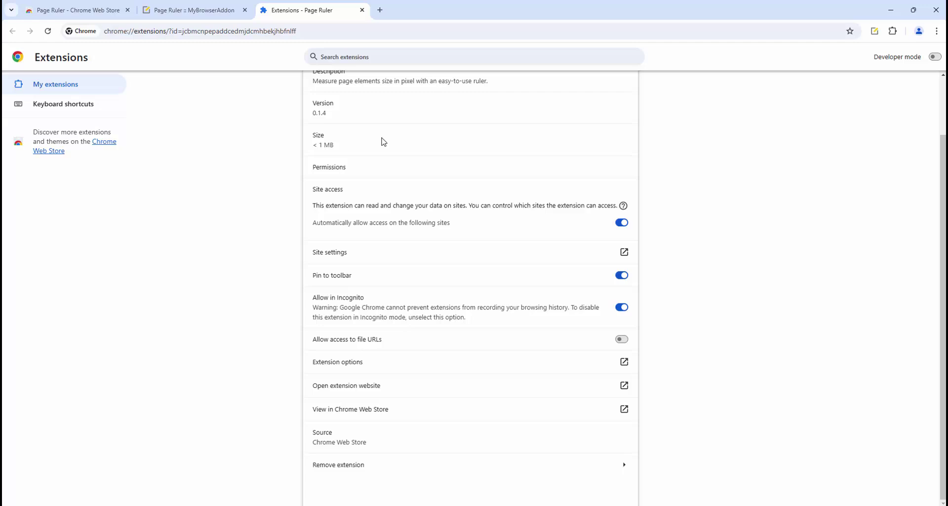
- Close the extension details and reach Wikipedia through a web search for 'wiki'
left_click(362, 10)
left_click(254, 31)
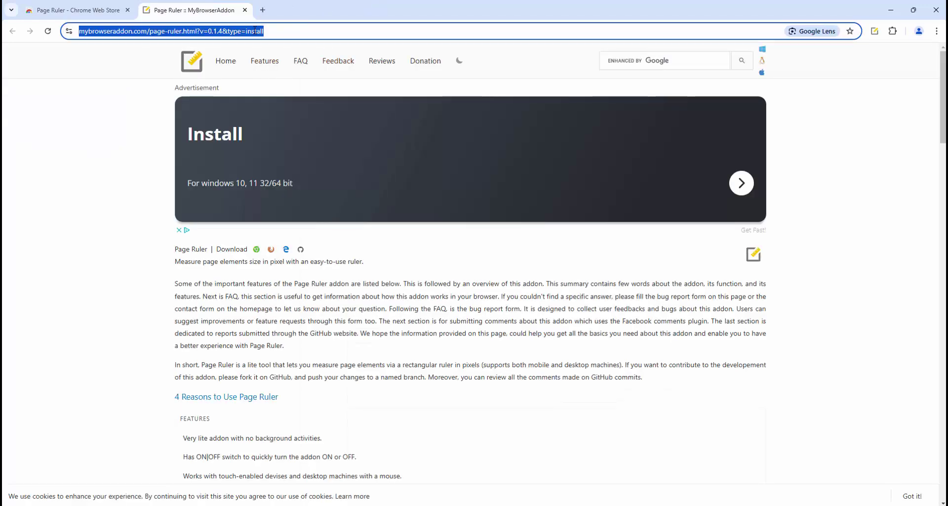
type("wiki")
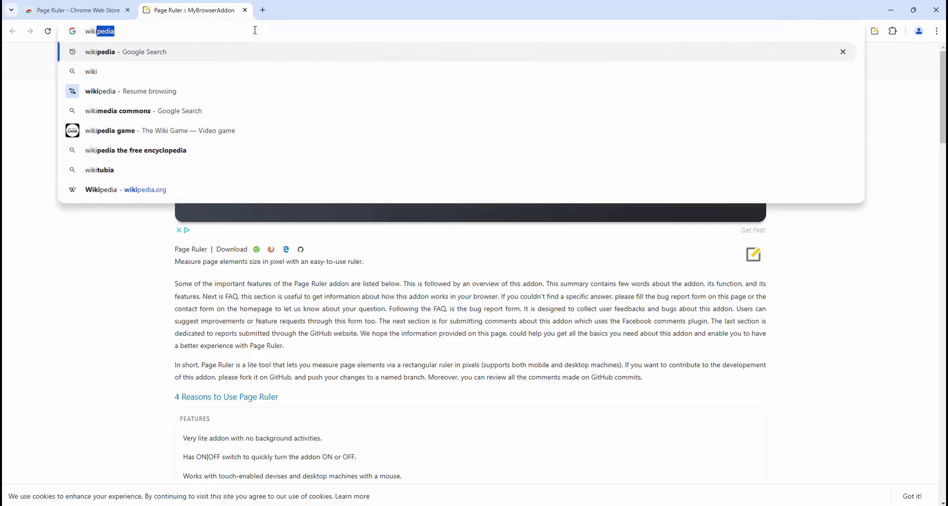
key("Return")
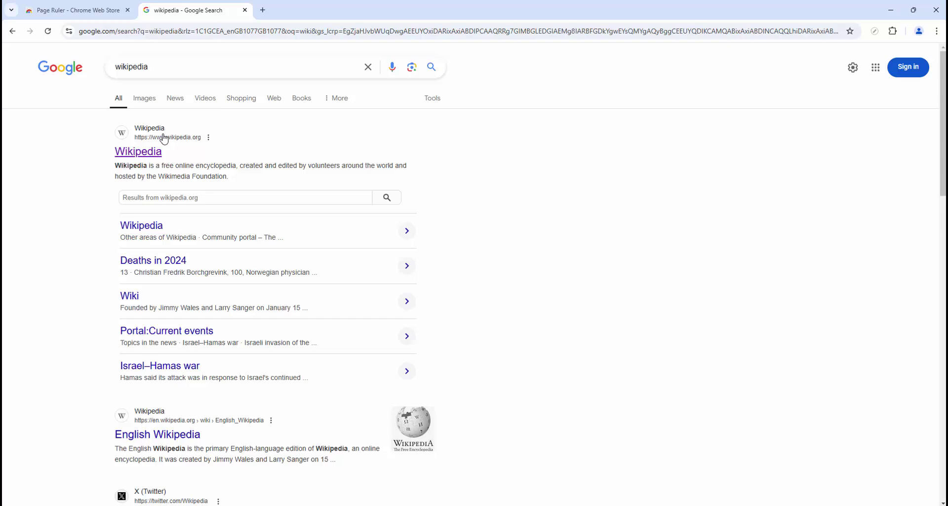
left_click(161, 151)
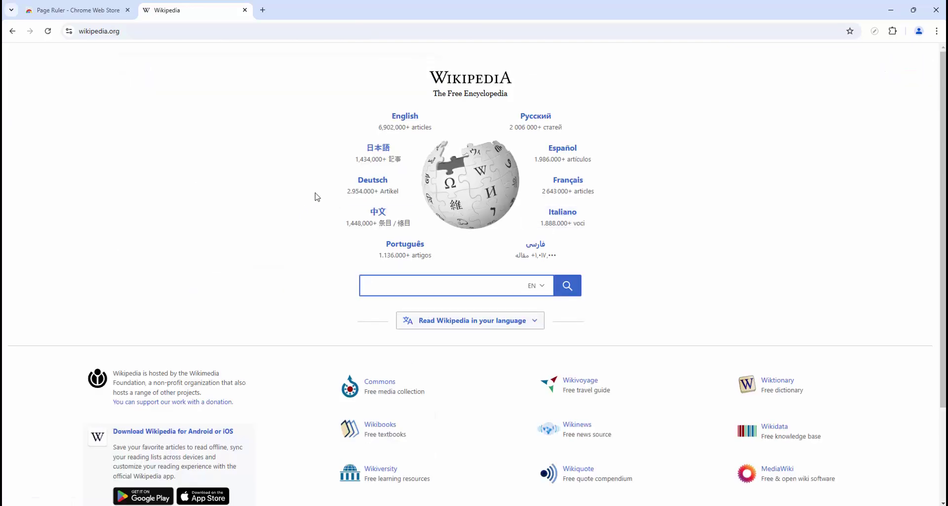
- Search Wikipedia for 'biscuits' to open the Biscuit article
scroll(316, 197, "down", 3)
scroll(494, 252, "up", 3)
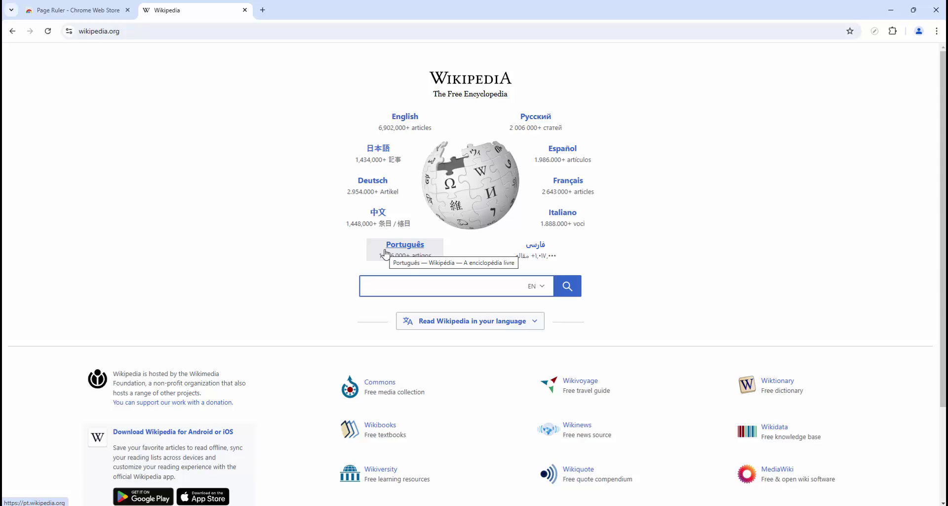
type("biscuits")
key("Return")
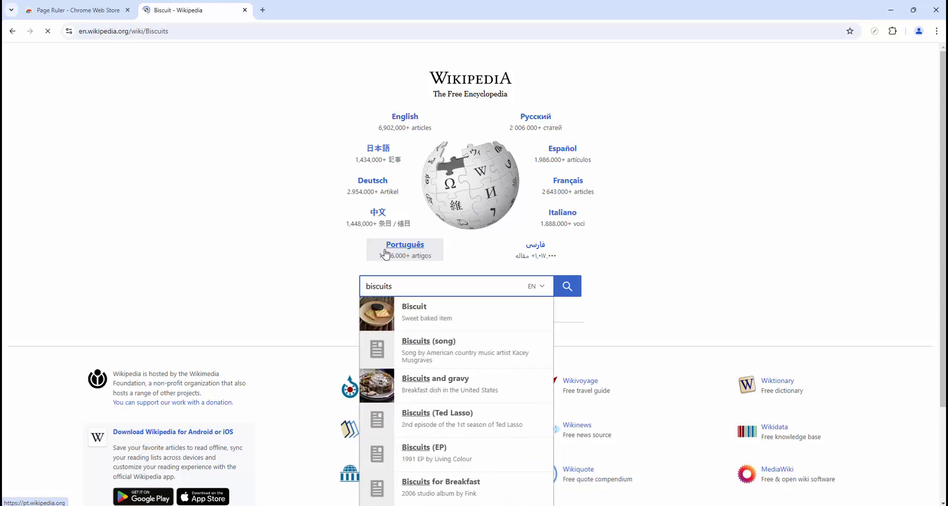
scroll(440, 240, "down", 2)
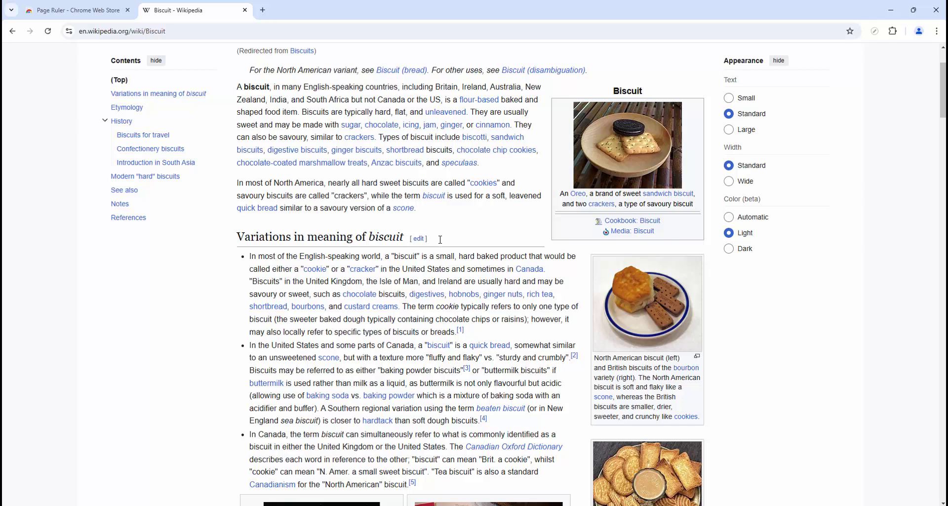
scroll(440, 239, "up", 1)
- Enable ruler mode, draw a test box over the article introduction, then clear it
left_click(875, 32)
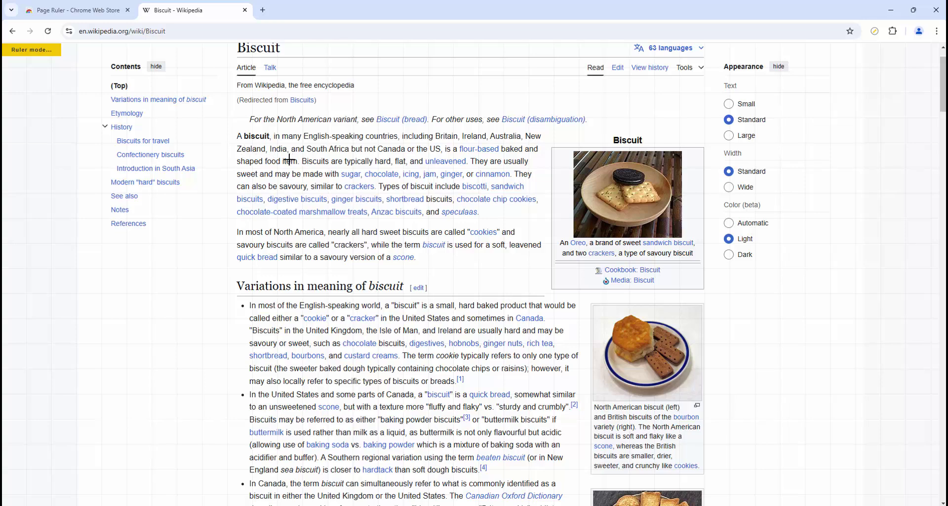
left_click_drag(224, 129, 712, 298)
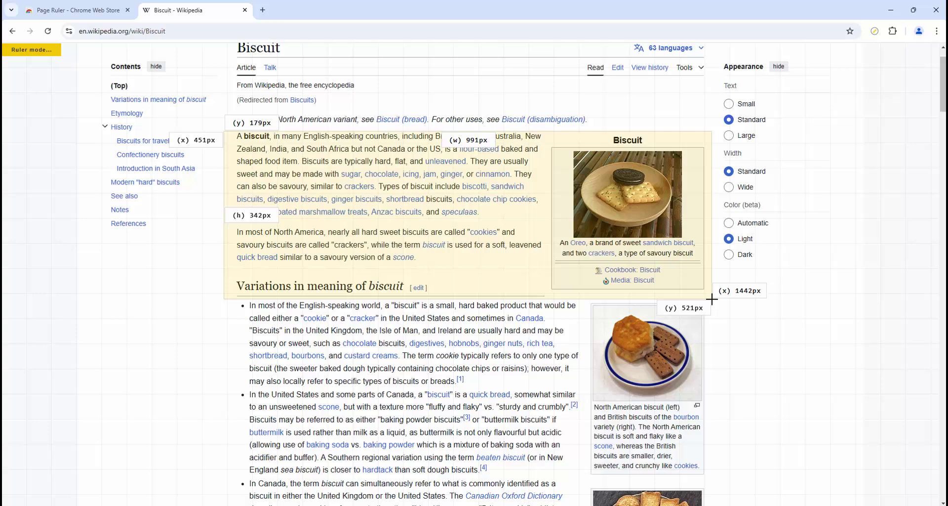
left_click(733, 321)
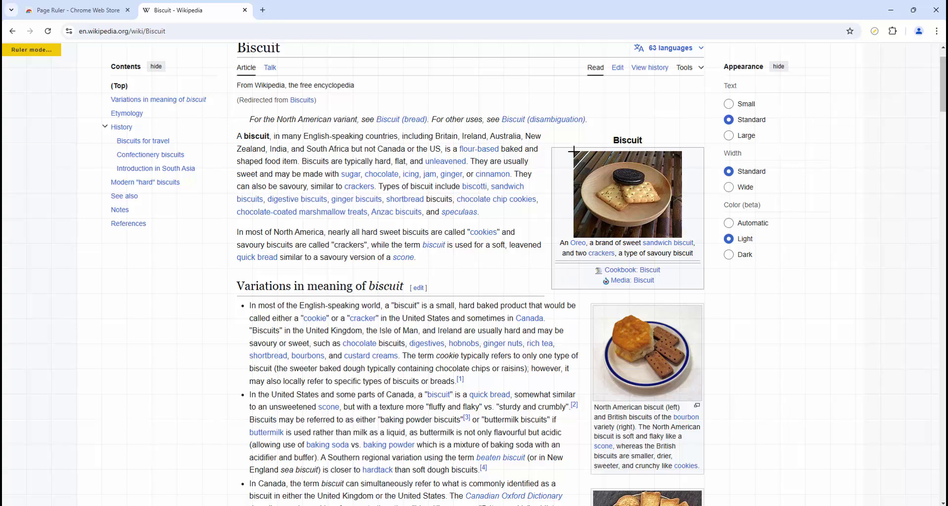
- Measure the Oreo photo in the infobox at 218 by 170 px
left_click_drag(574, 151, 682, 235)
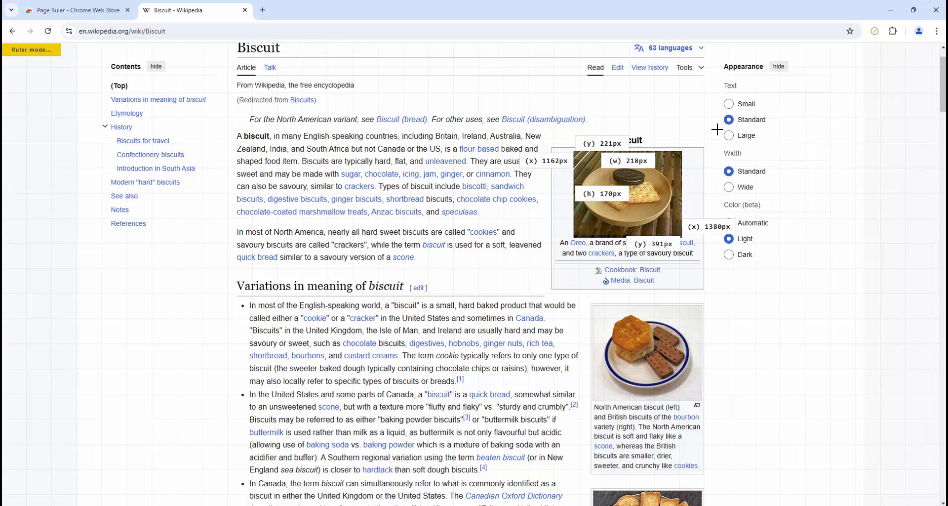
- Turn ruler mode off and open Page Ruler's Options from its right-click menu
left_click(875, 33)
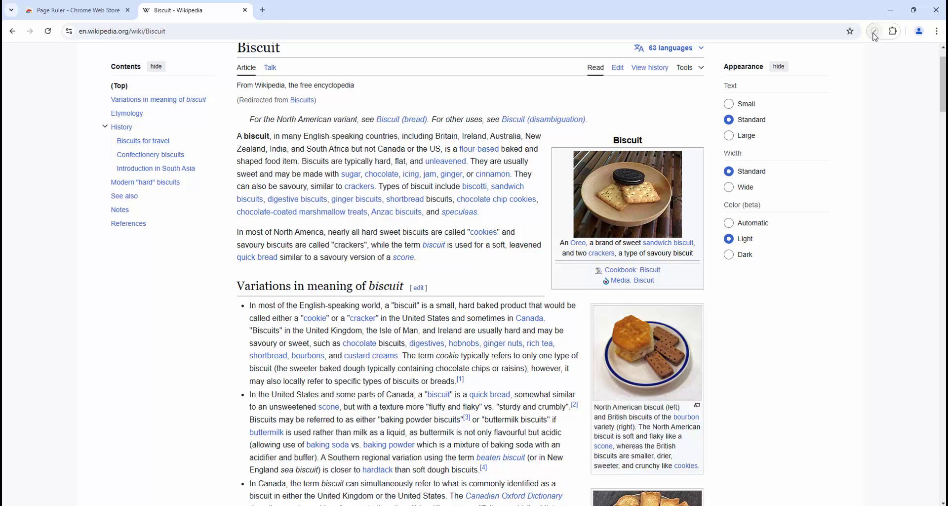
left_click(874, 32)
left_click(874, 32)
right_click(874, 32)
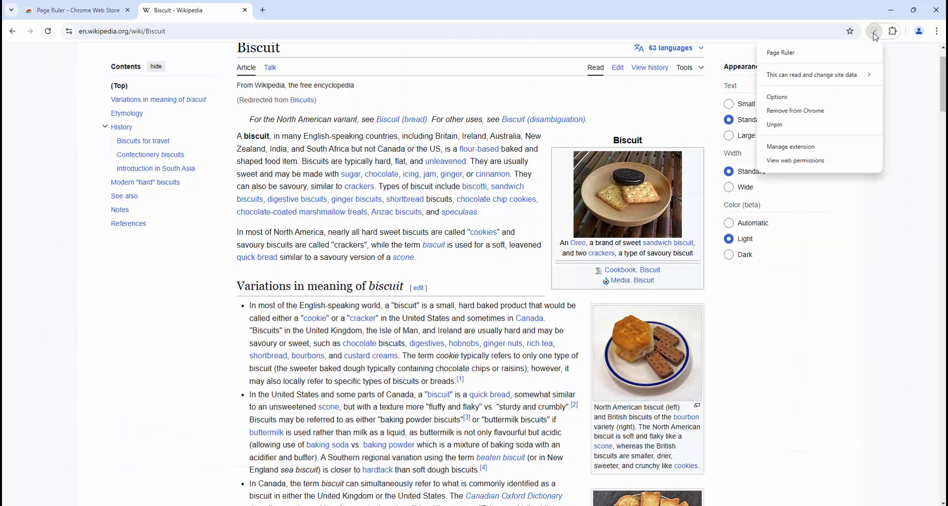
left_click(778, 98)
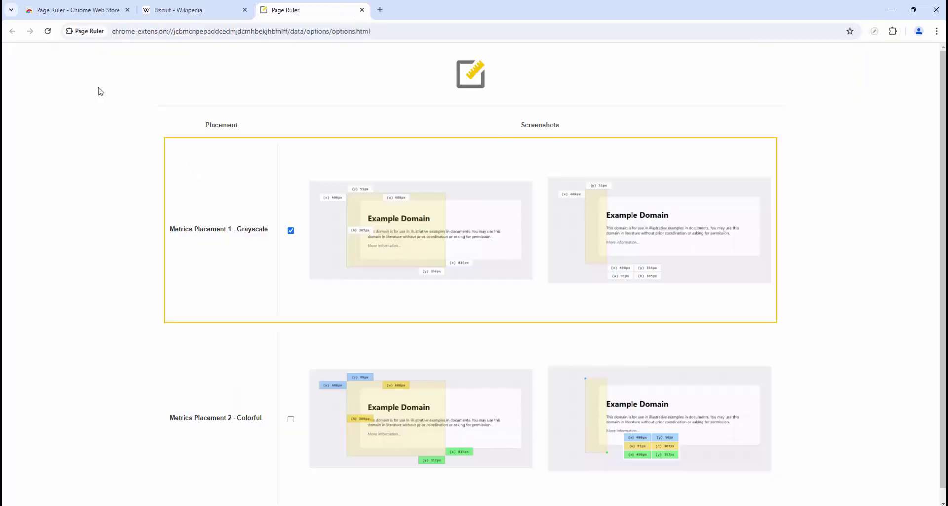
- Compare grayscale labels on the infobox, then select Metrics Placement 2 - Colorful
scroll(194, 87, "down", 1)
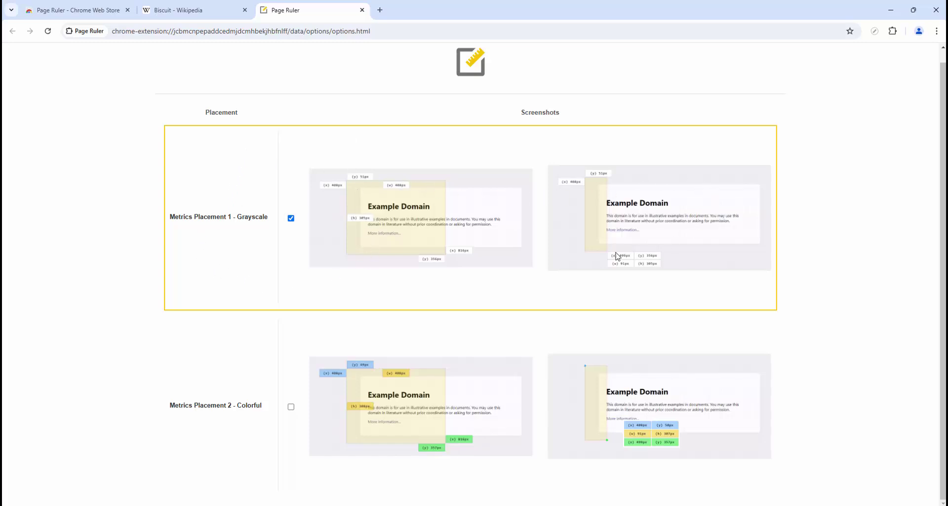
left_click(194, 10)
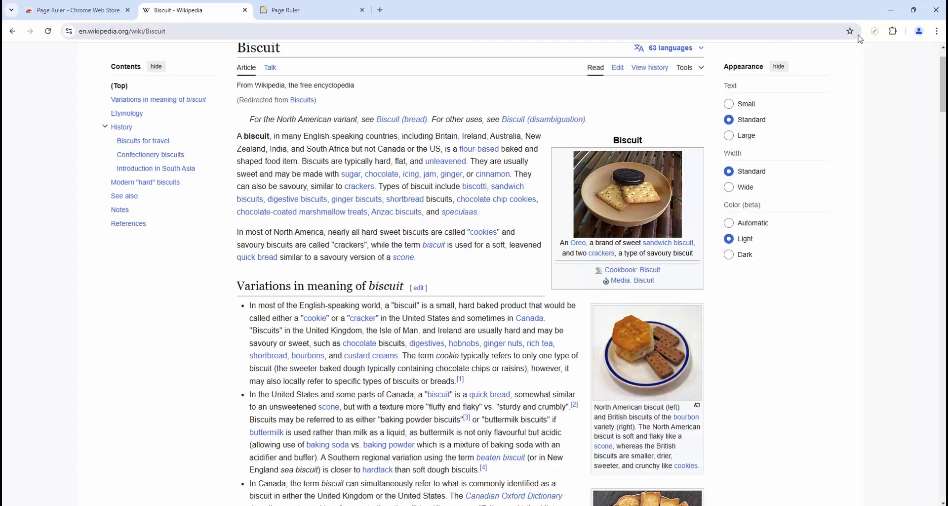
left_click(874, 31)
left_click_drag(486, 132, 597, 210)
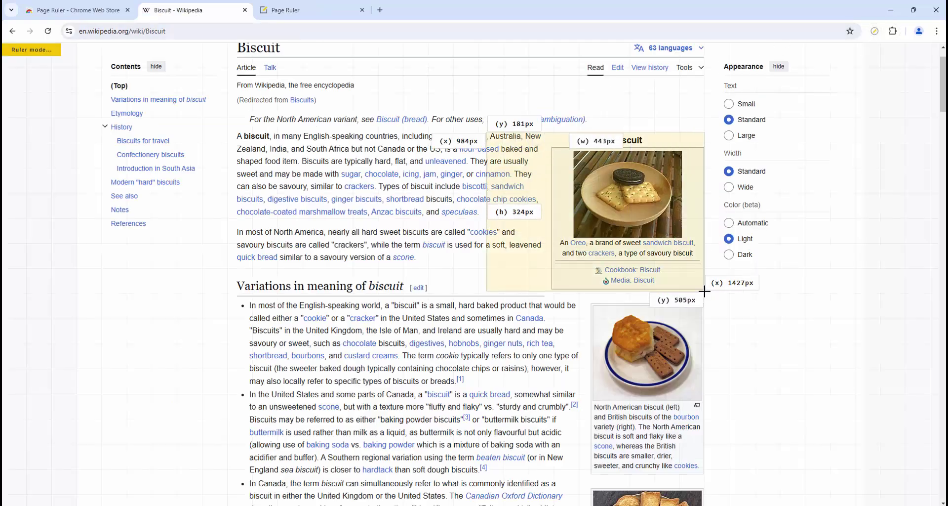
left_click(309, 9)
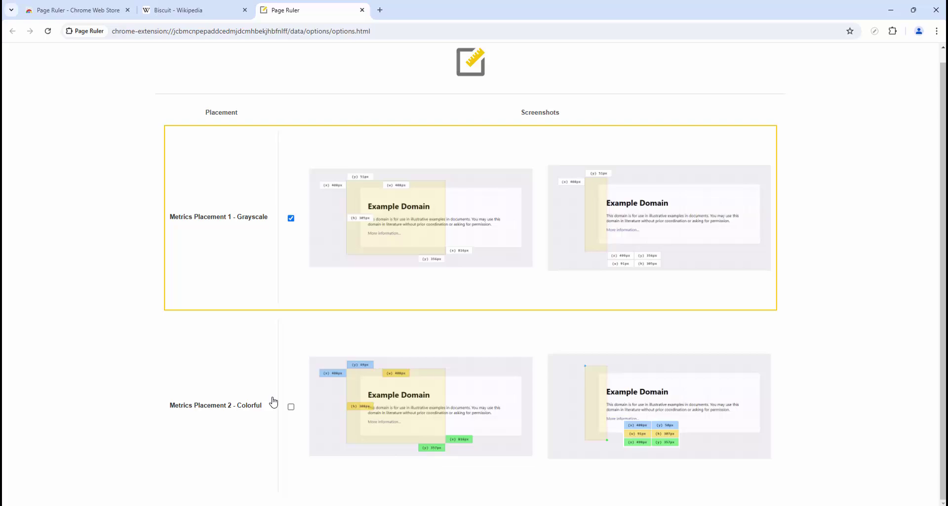
left_click(291, 406)
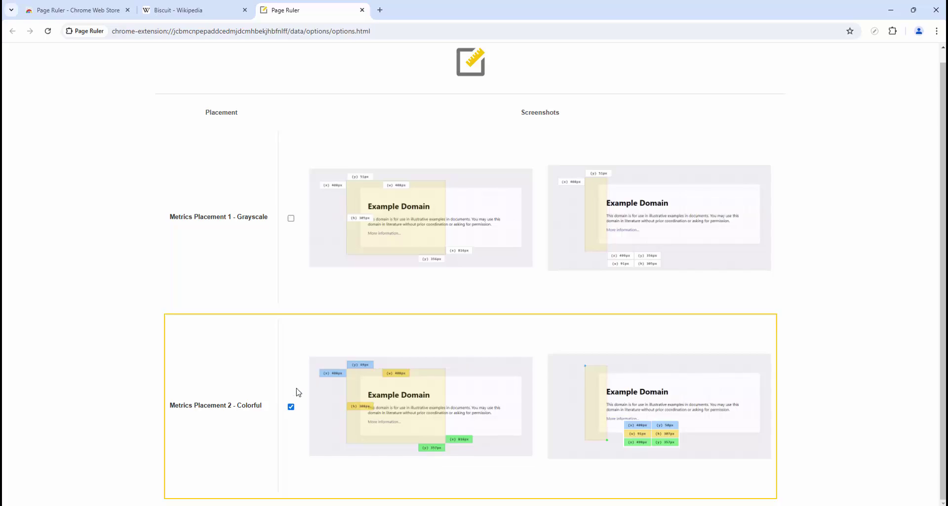
- Measure the Biscuit article's opening paragraphs at 825 by 450 px with colourful labels
left_click(193, 6)
left_click_drag(278, 114, 685, 336)
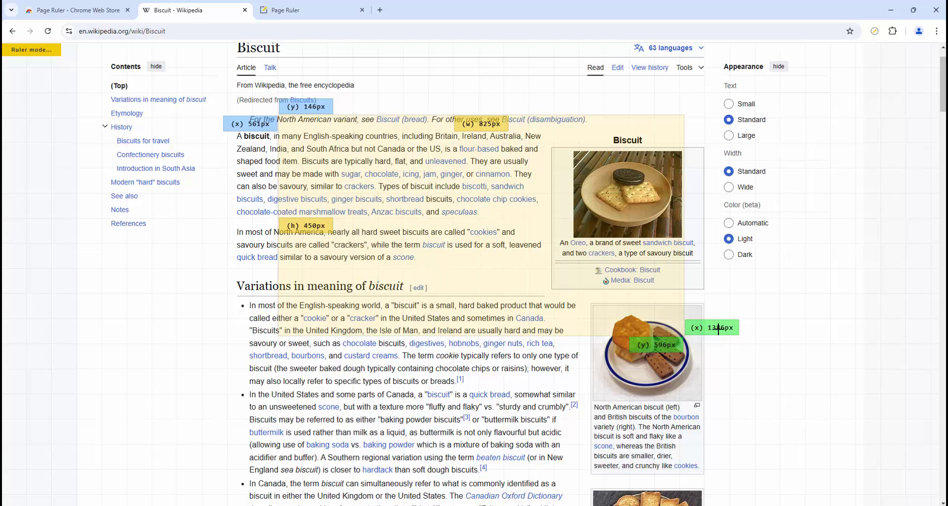
left_click(318, 15)
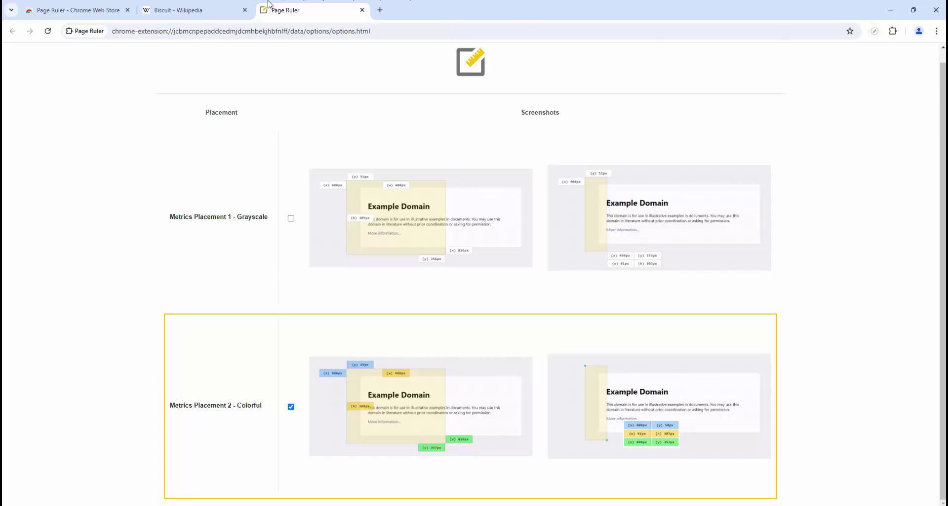
left_click(206, 5)
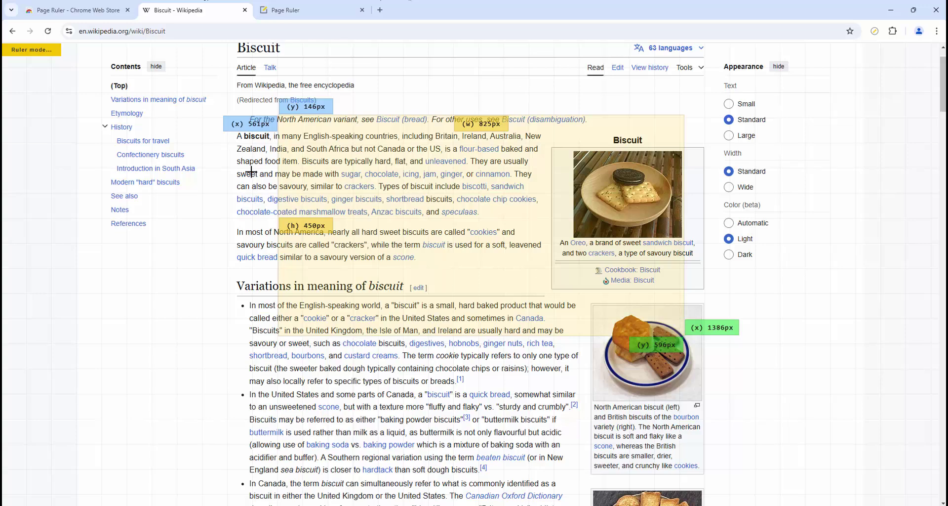